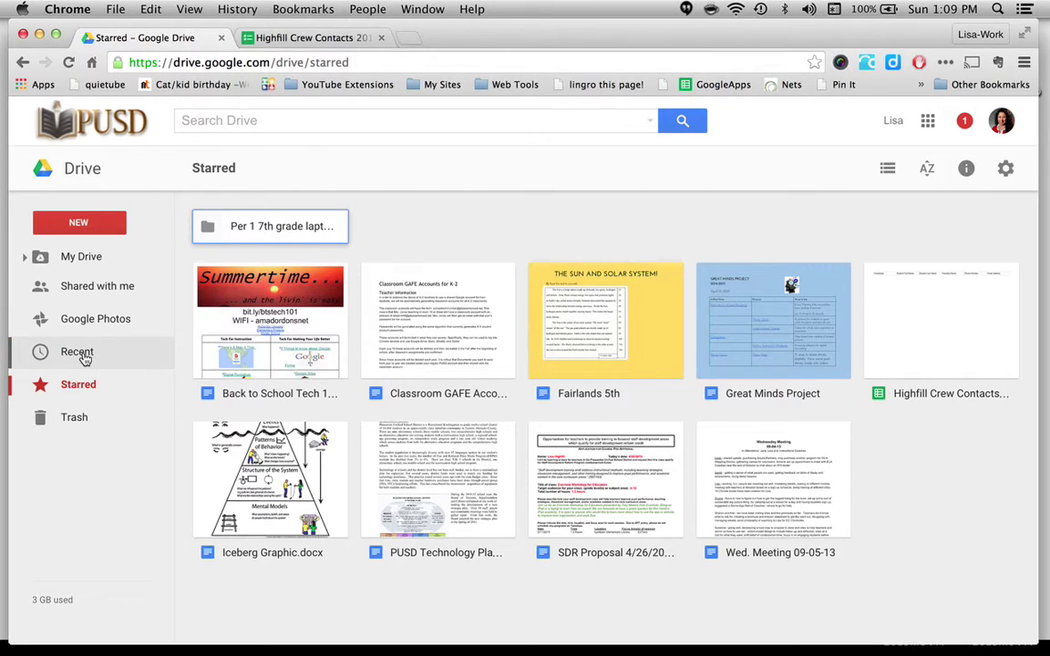
Select the Highfill Crew Contacts spreadsheet among Drive's starred files.
left_click(941, 344)
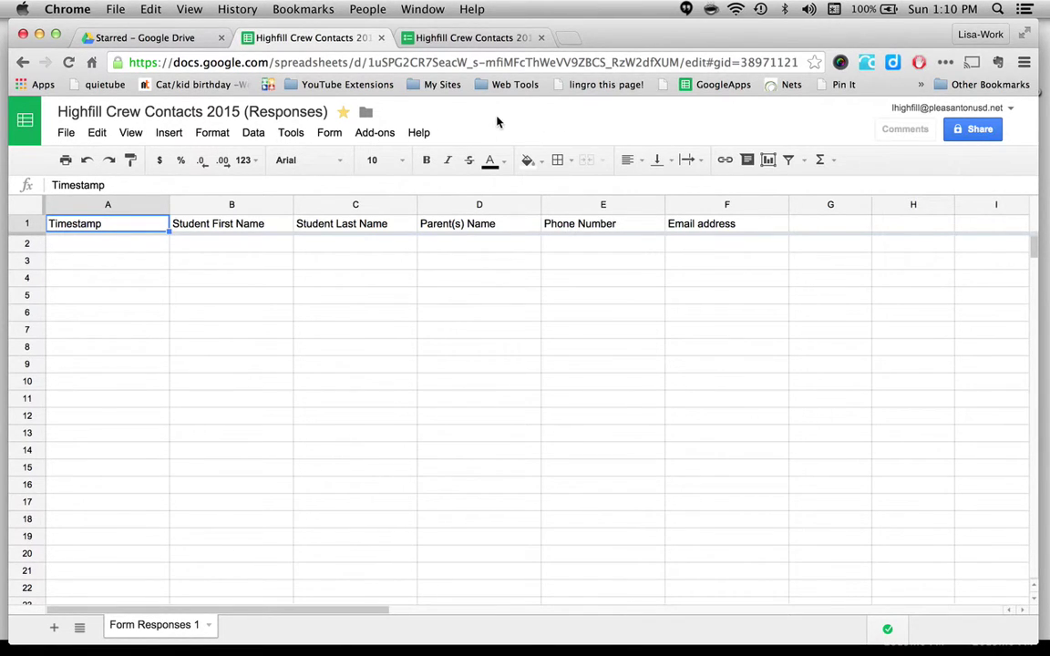
Show the Form menu of the Highfill Crew Contacts 2015 (Responses) sheet.
left_click(328, 135)
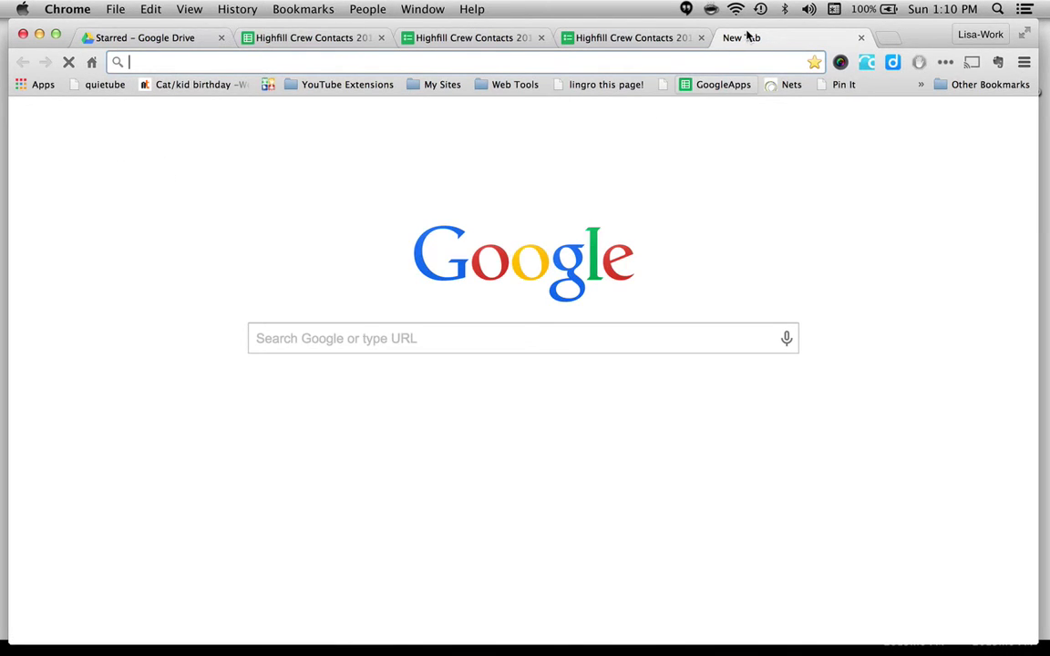
Load the Chrome apps page from the Apps bookmark in a new tab.
left_click(37, 85)
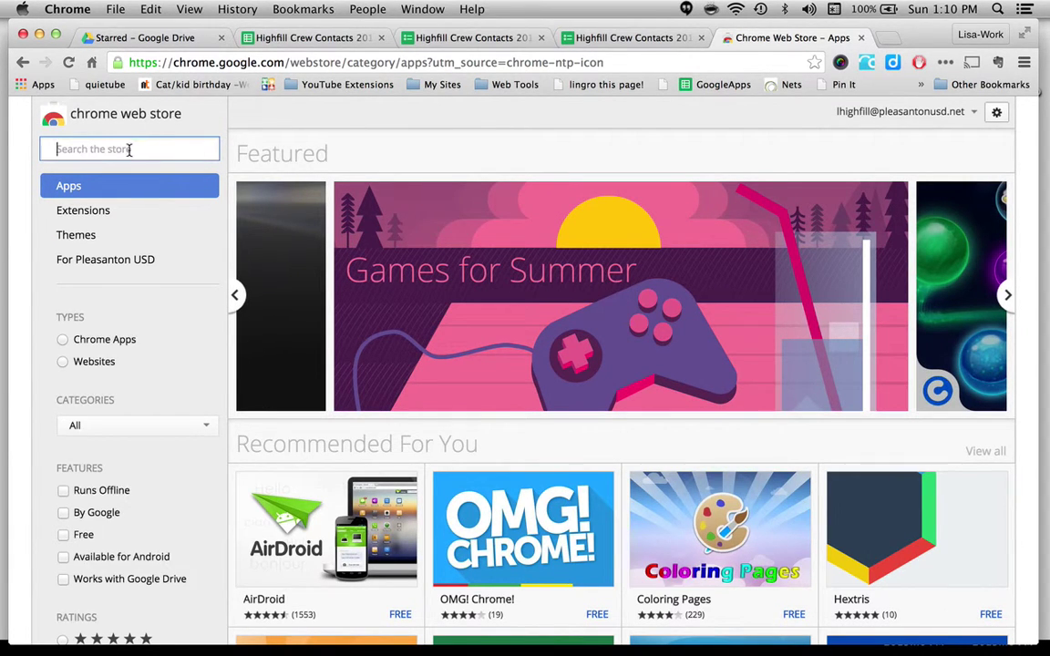
Enter 'bit.ly' in the Chrome Web Store search box, correcting the typo 'bitly'.
type("bitly")
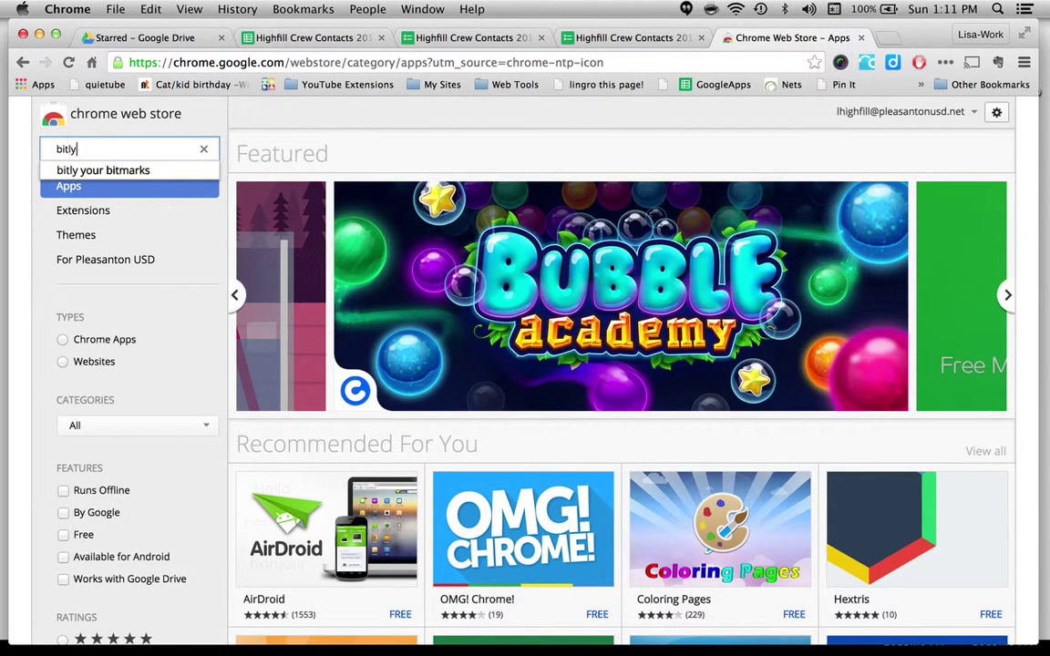
key("BackSpace")
key("BackSpace")
type(".")
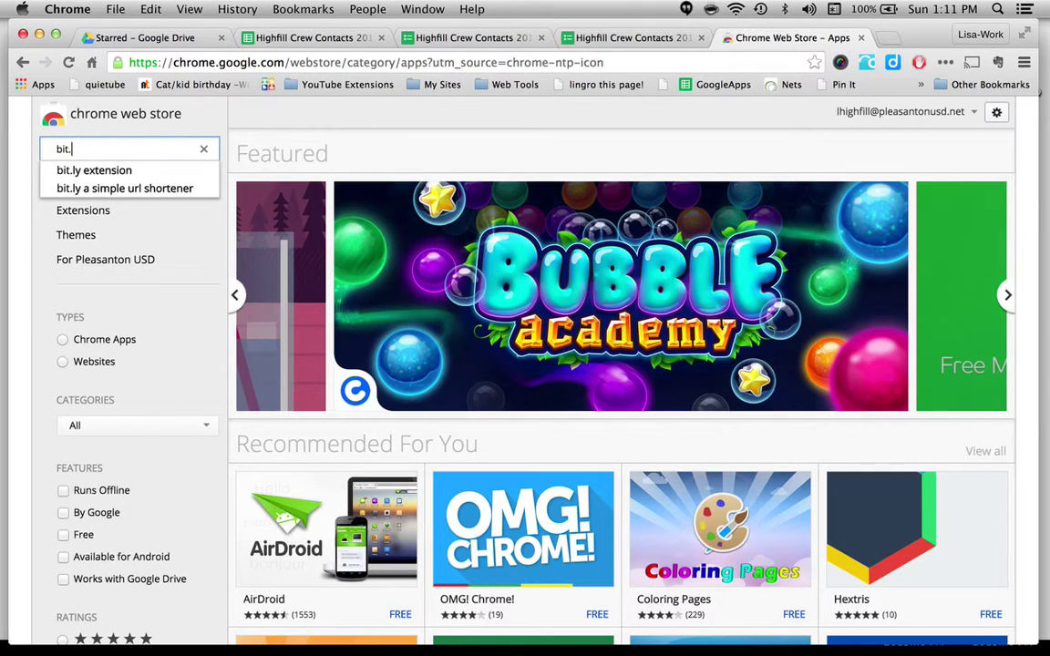
type("ly")
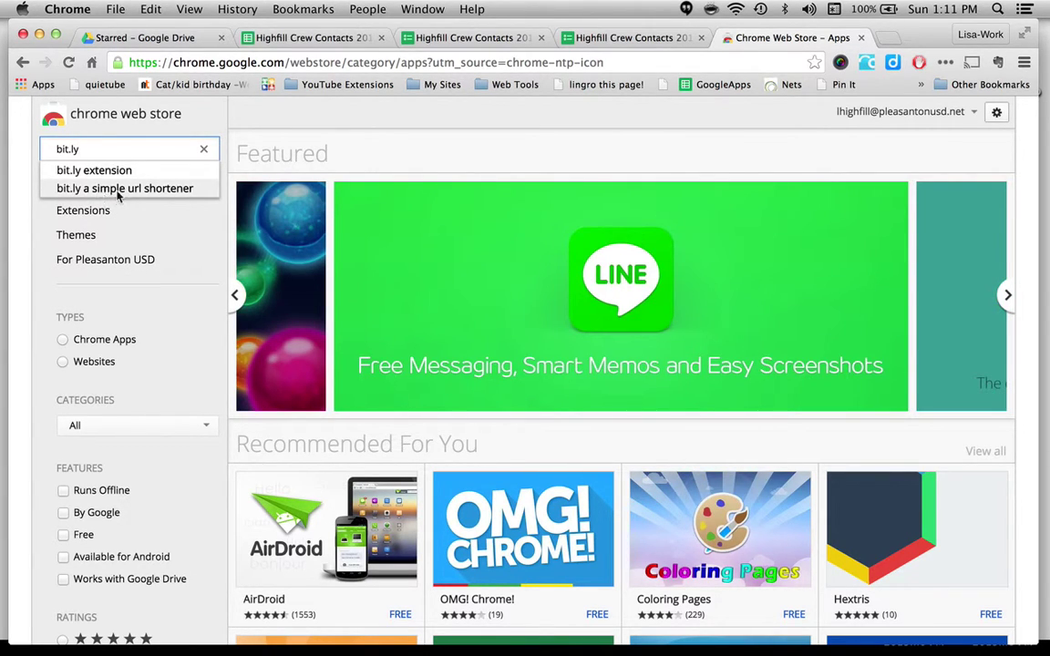
Search for 'bit.ly a simple url shortener' and add the Bitly extension to Chrome.
left_click(124, 189)
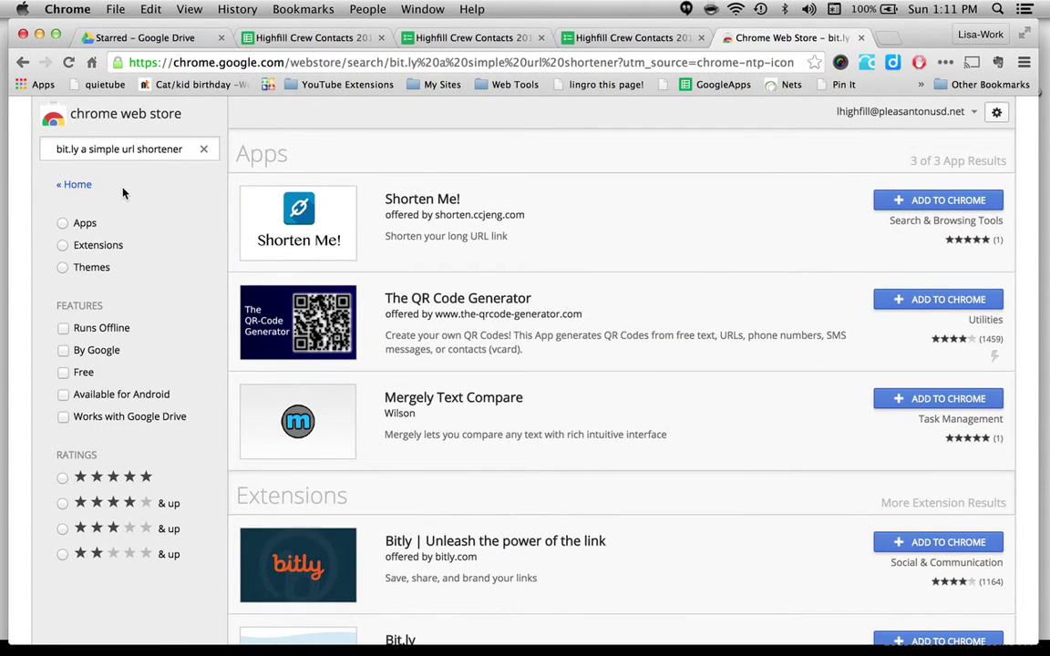
scroll(652, 412, "down", 1)
scroll(652, 412, "up", 1)
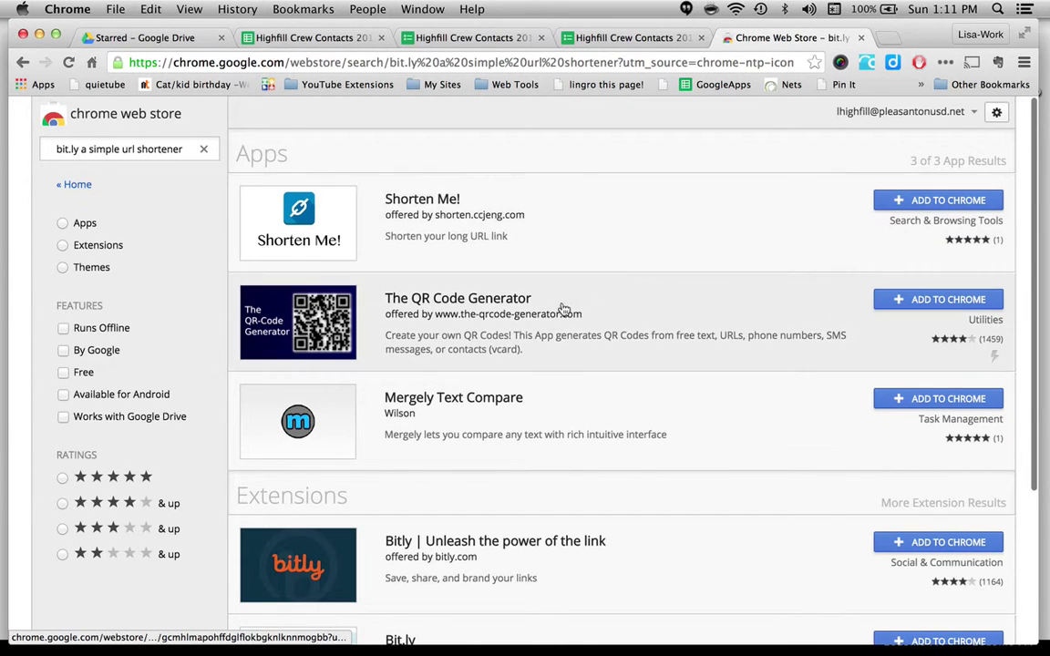
scroll(563, 351, "down", 2)
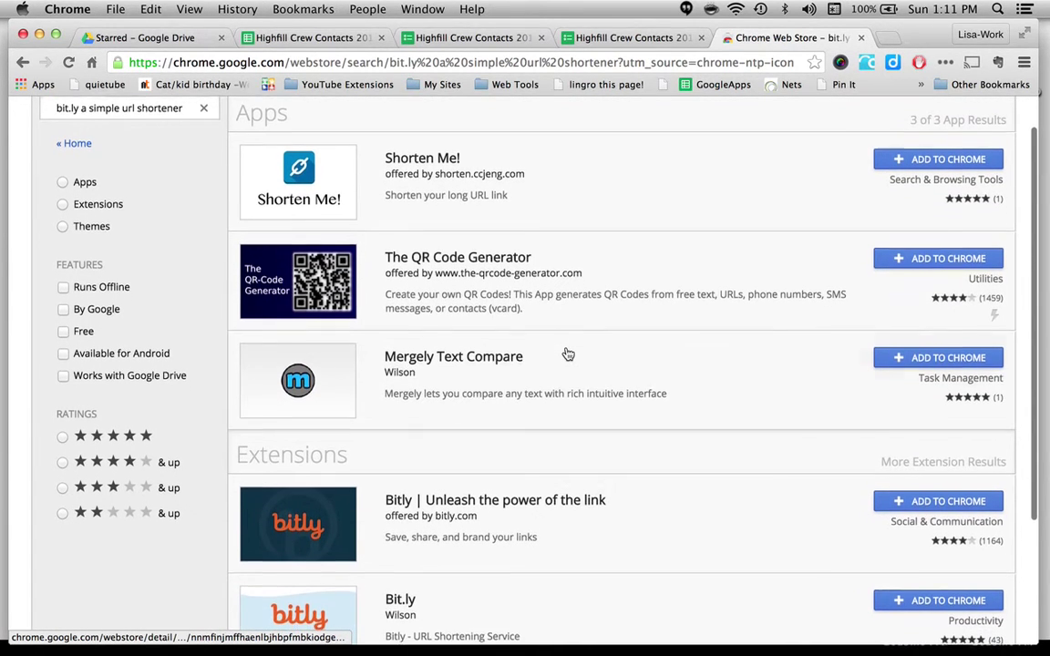
scroll(568, 354, "down", 4)
scroll(568, 353, "down", 2)
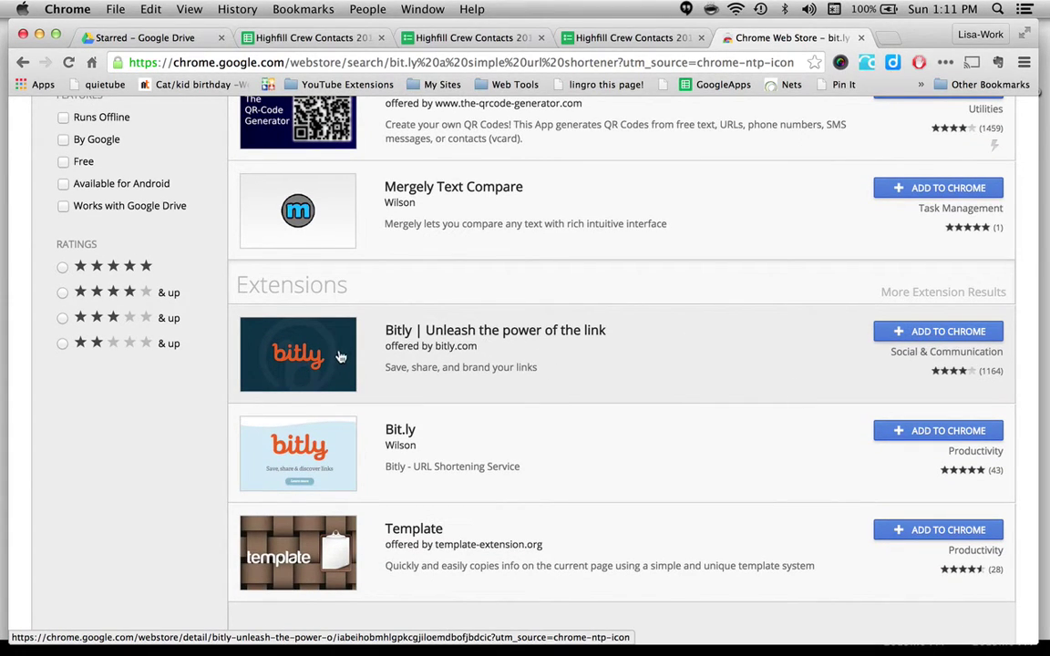
left_click(964, 334)
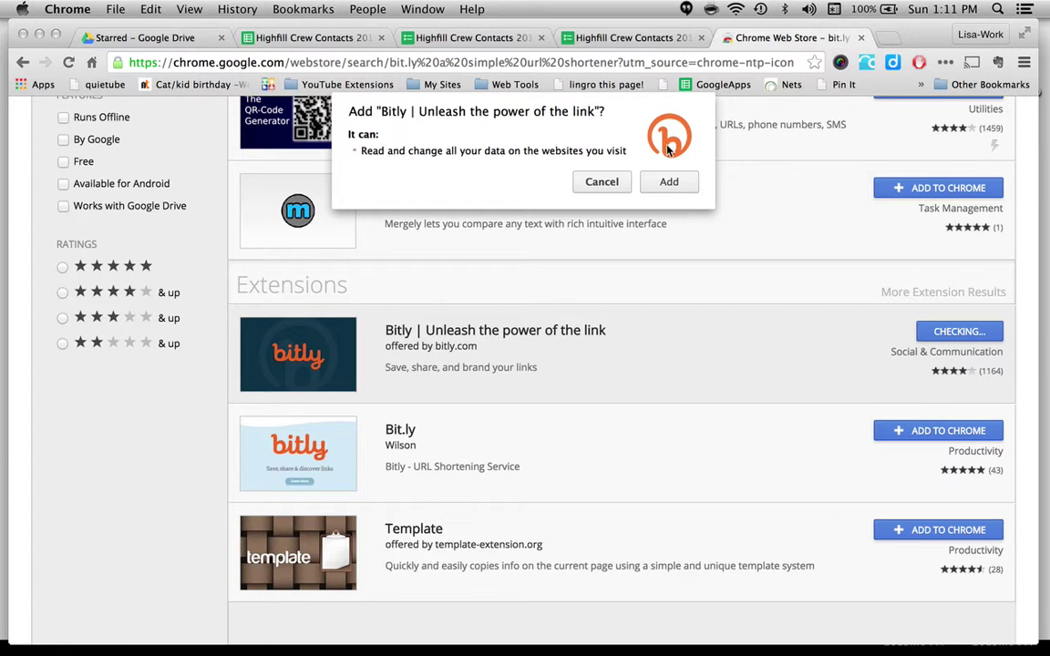
left_click(671, 182)
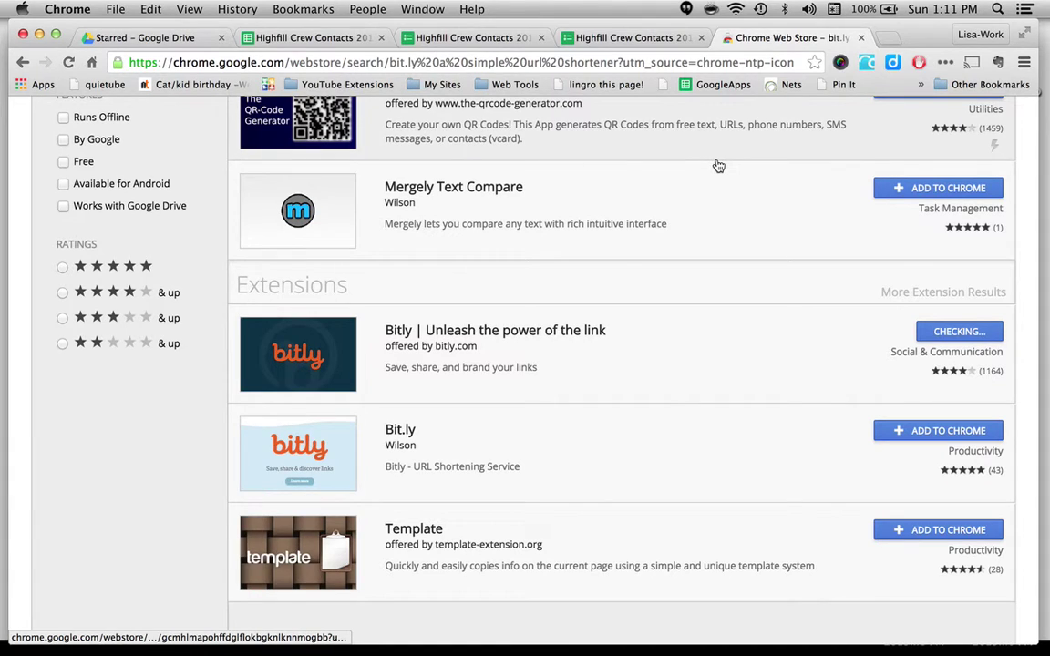
scroll(716, 164, "up", 3)
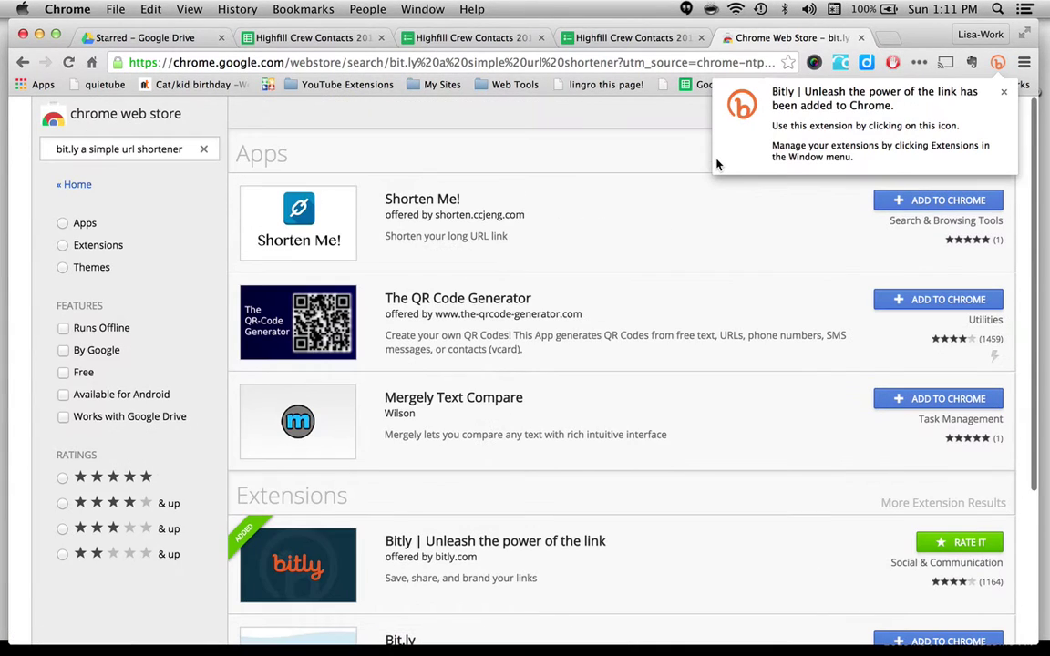
Turn off Trending Bitlink notifications in the Bitly extension options.
left_click(436, 38)
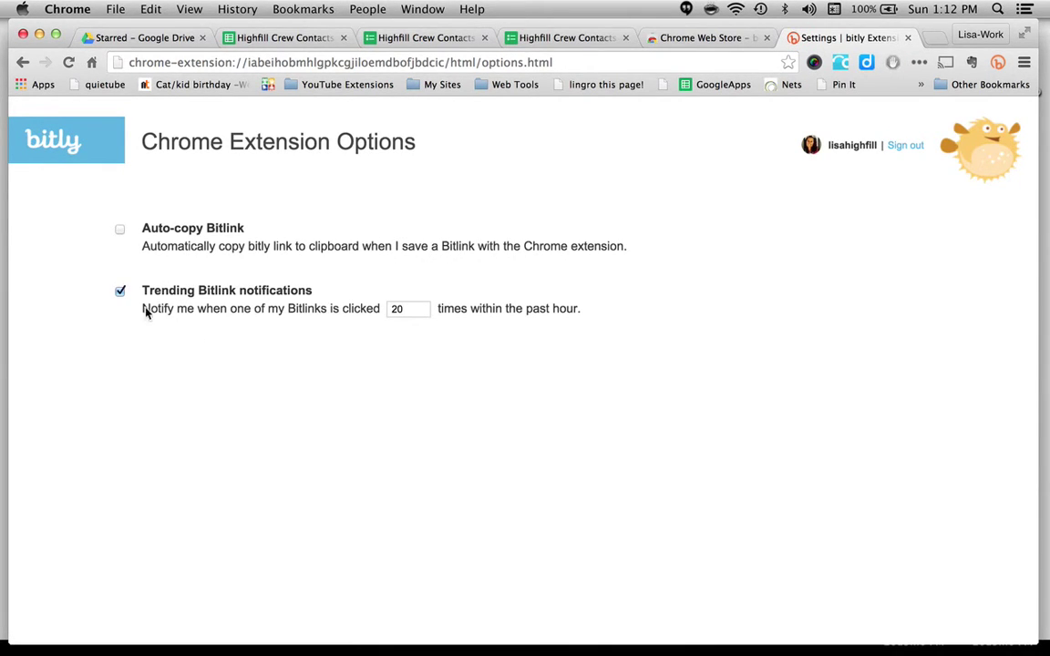
left_click(119, 290)
Shorten the live form with Bitly to custom link bit.ly/highfillcontacts and copy it.
left_click(414, 41)
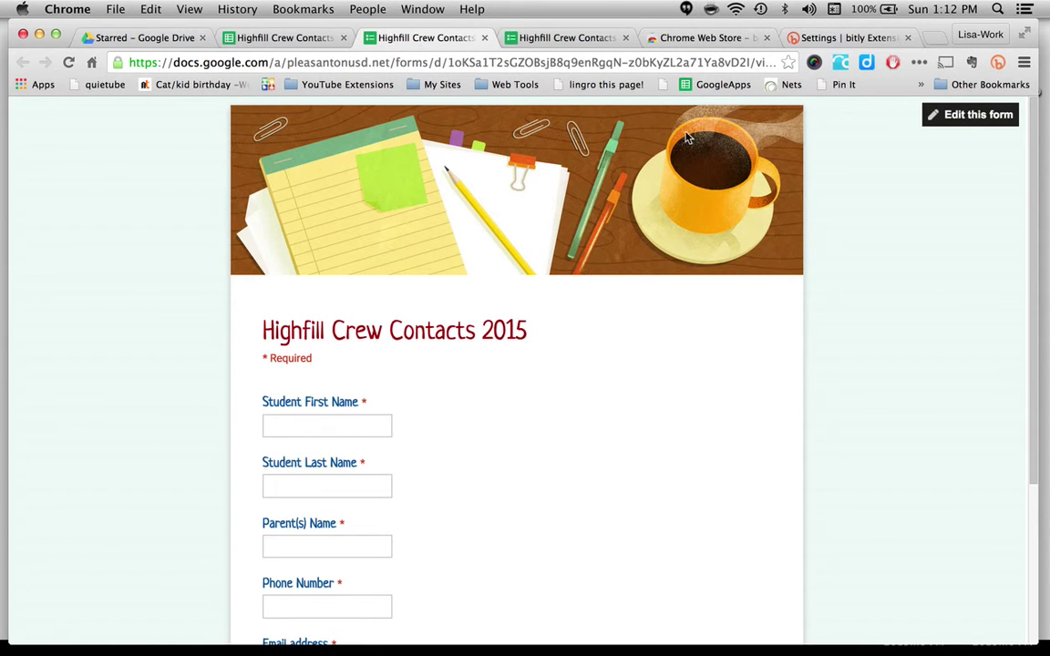
left_click(997, 63)
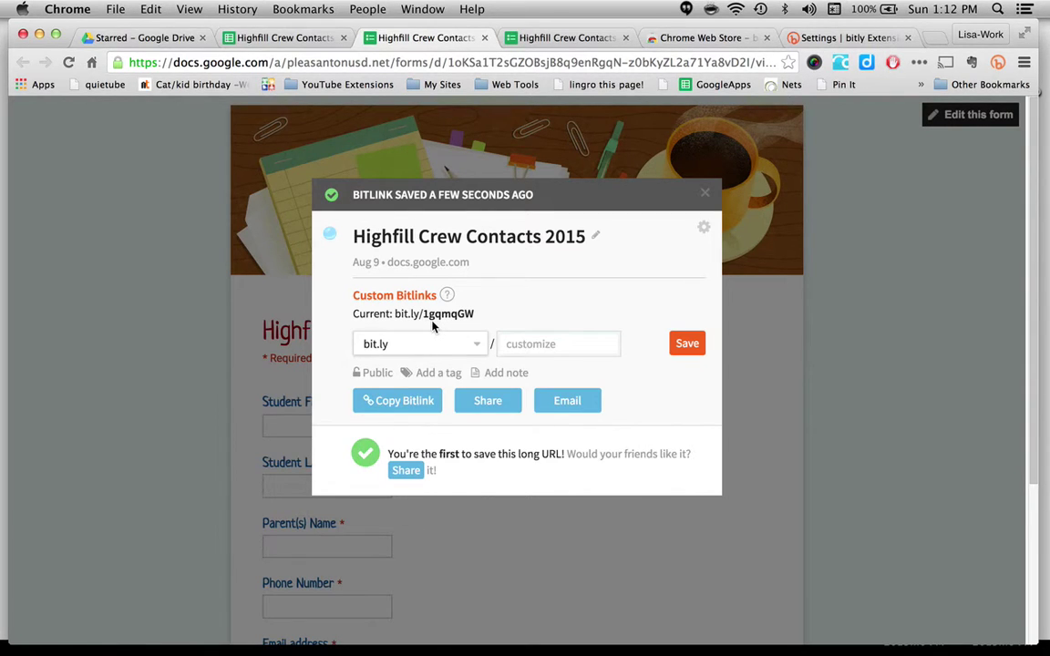
left_click(520, 344)
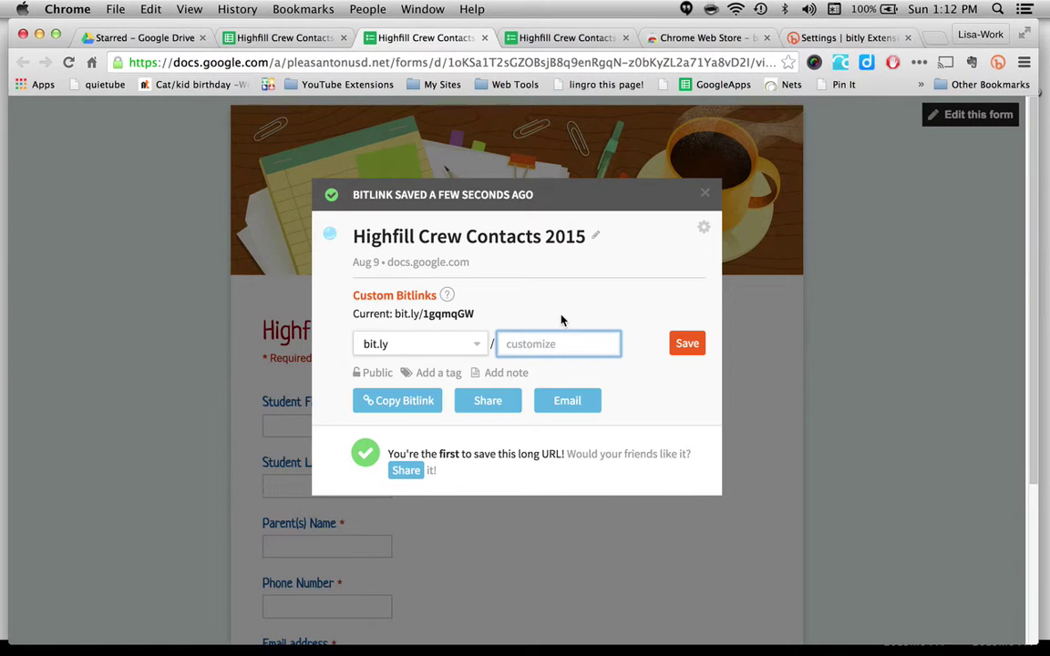
type("highfillcontacts")
left_click(687, 343)
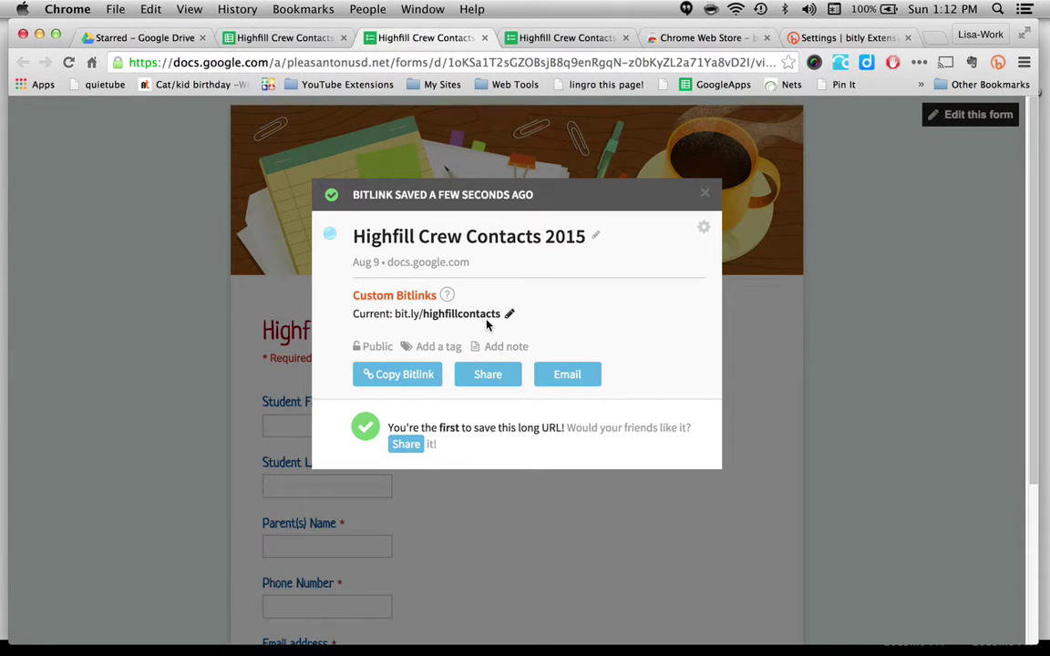
left_click(406, 377)
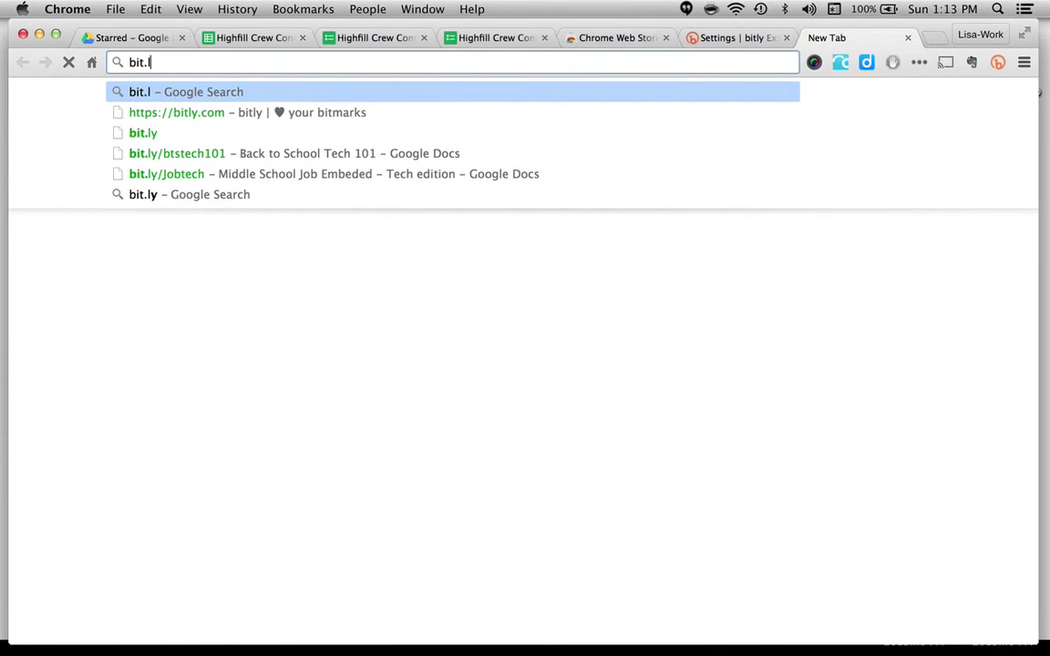
Open bit.ly/highfillcontacts to verify it loads the form, then return to the Web Store.
type("y/h")
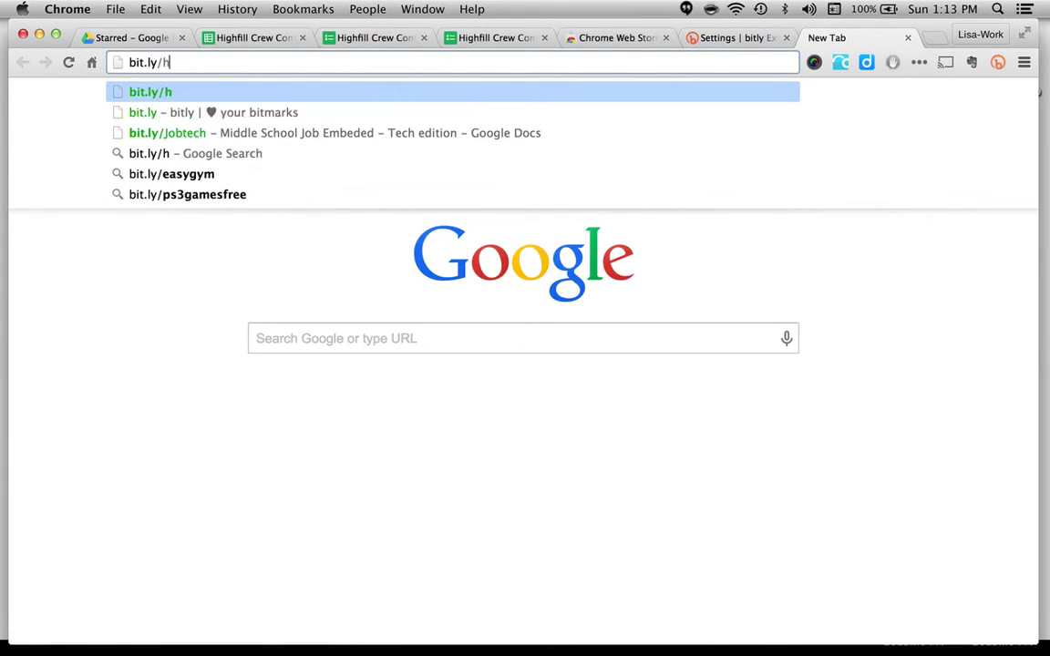
type("ighfillcont")
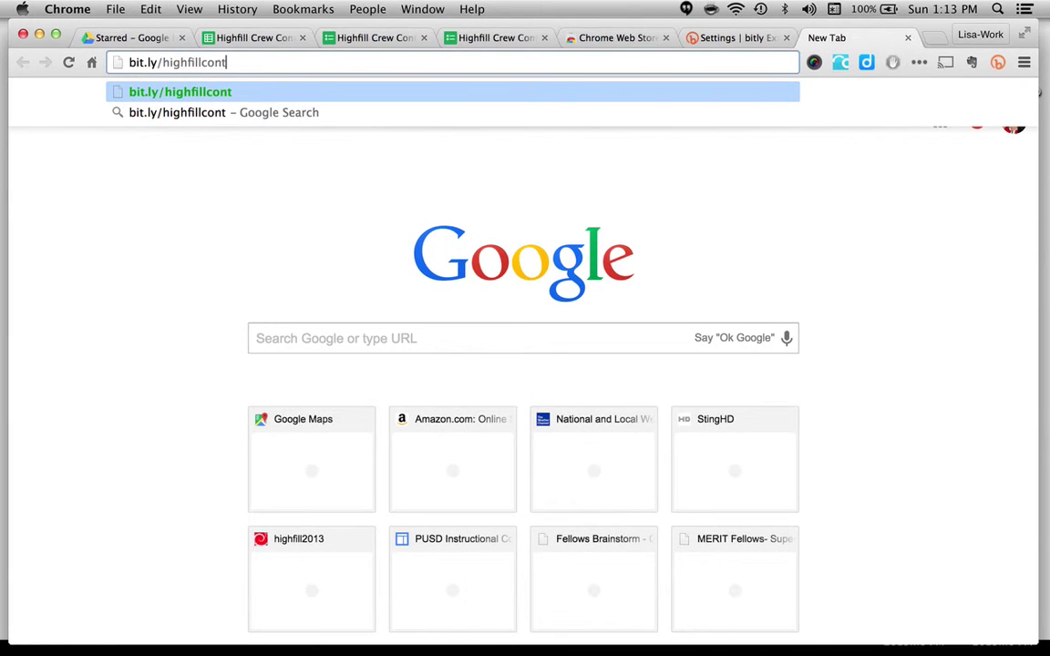
type("acts")
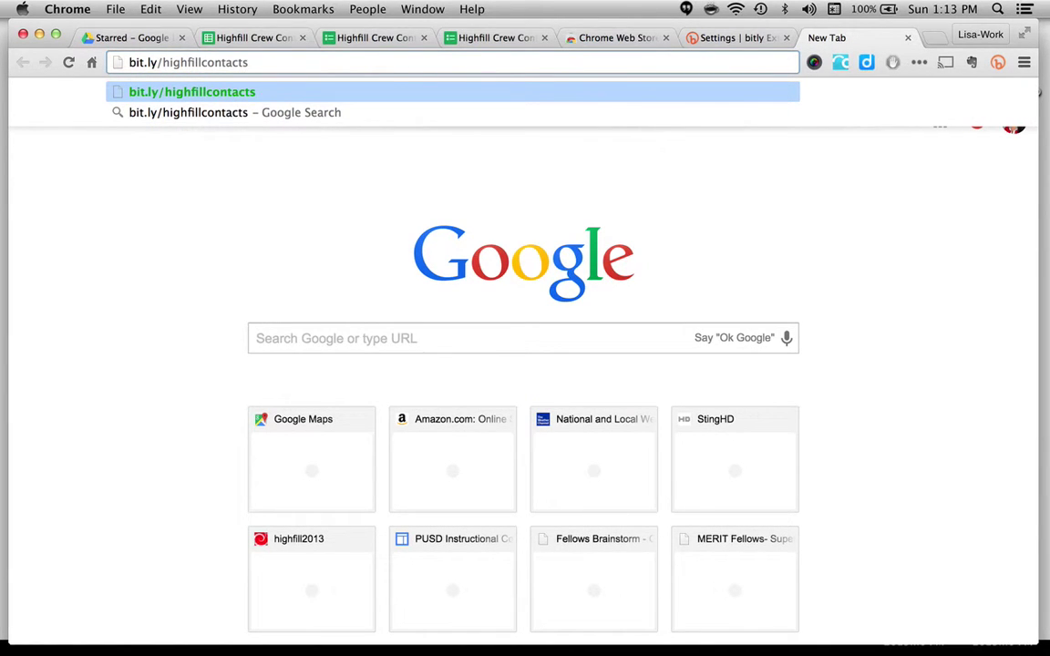
key("Return")
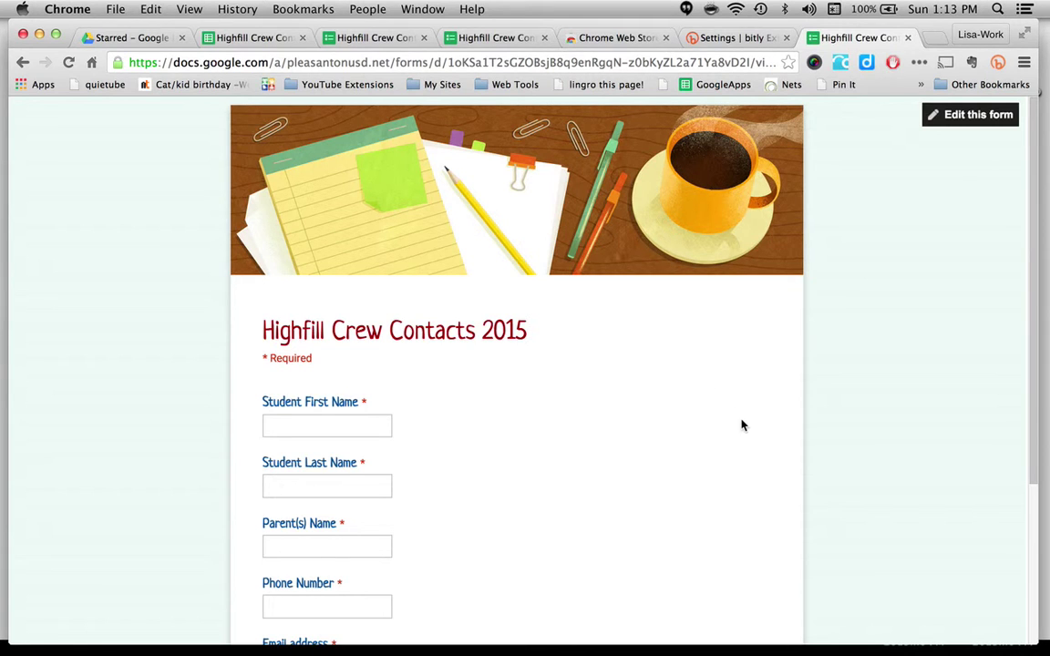
scroll(742, 427, "down", 3)
scroll(742, 426, "up", 3)
left_click(618, 40)
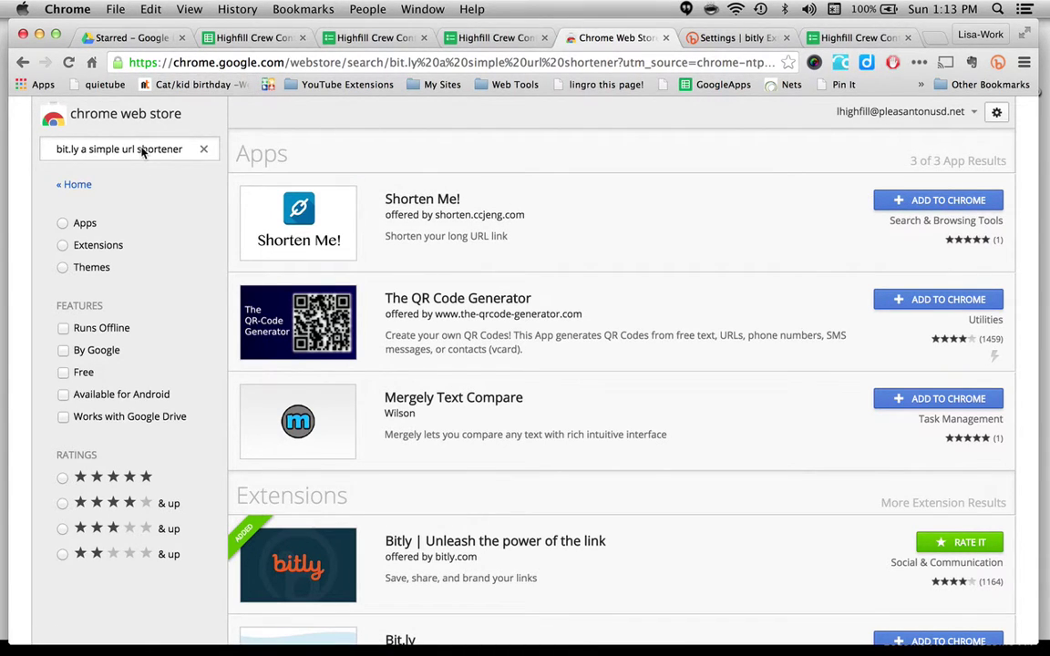
Search the store for 'google url' and add the goo.gl URL Shortener extension.
left_click(203, 148)
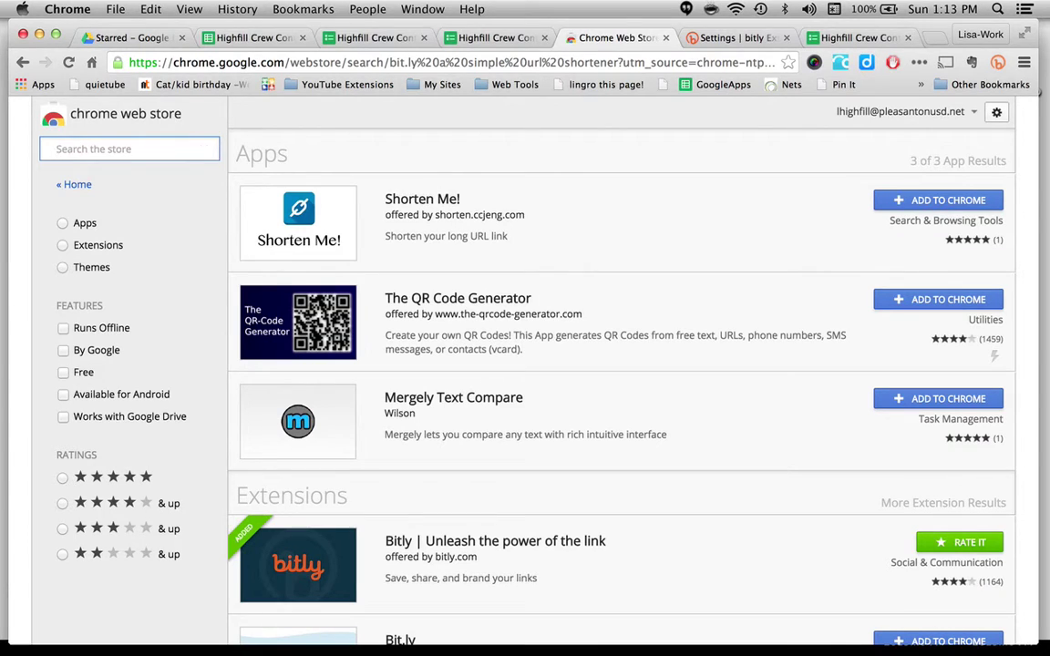
type("google ur")
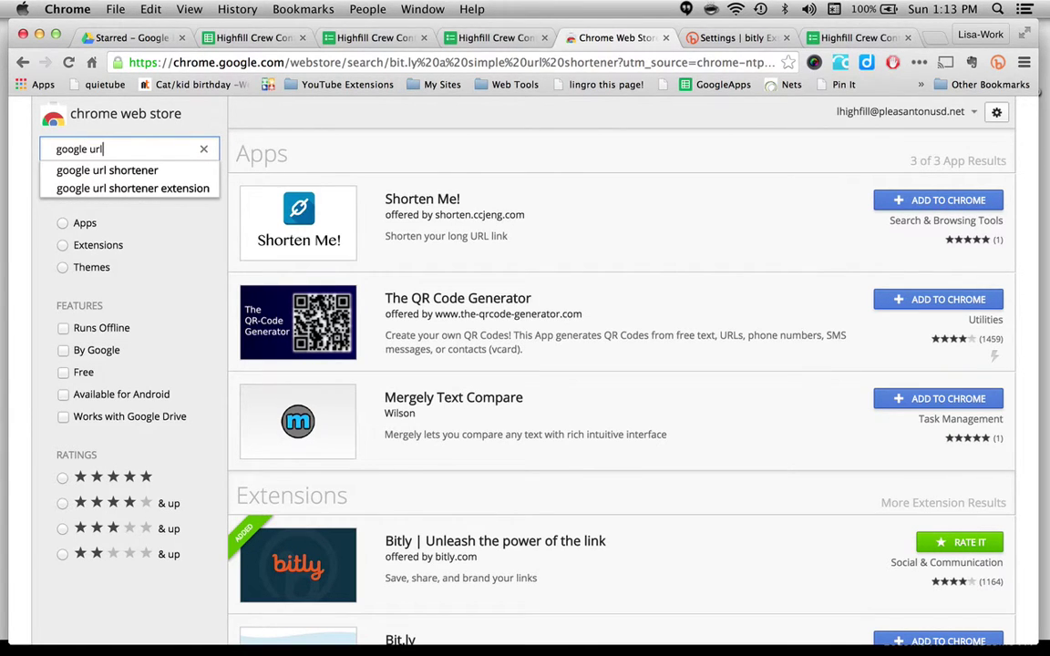
type("l")
left_click(182, 191)
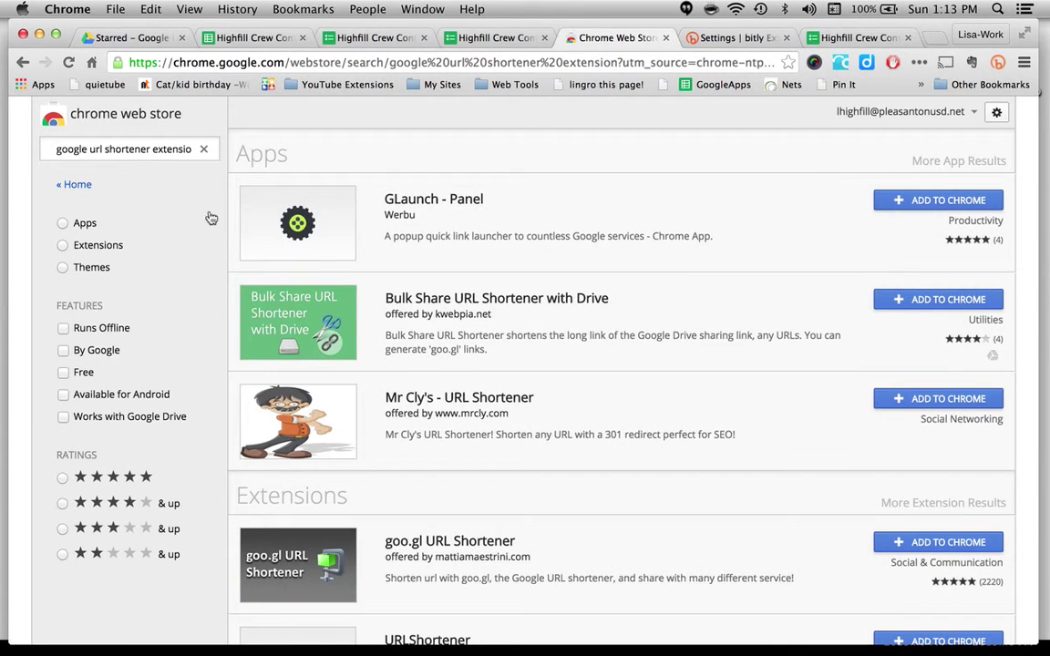
scroll(619, 474, "down", 5)
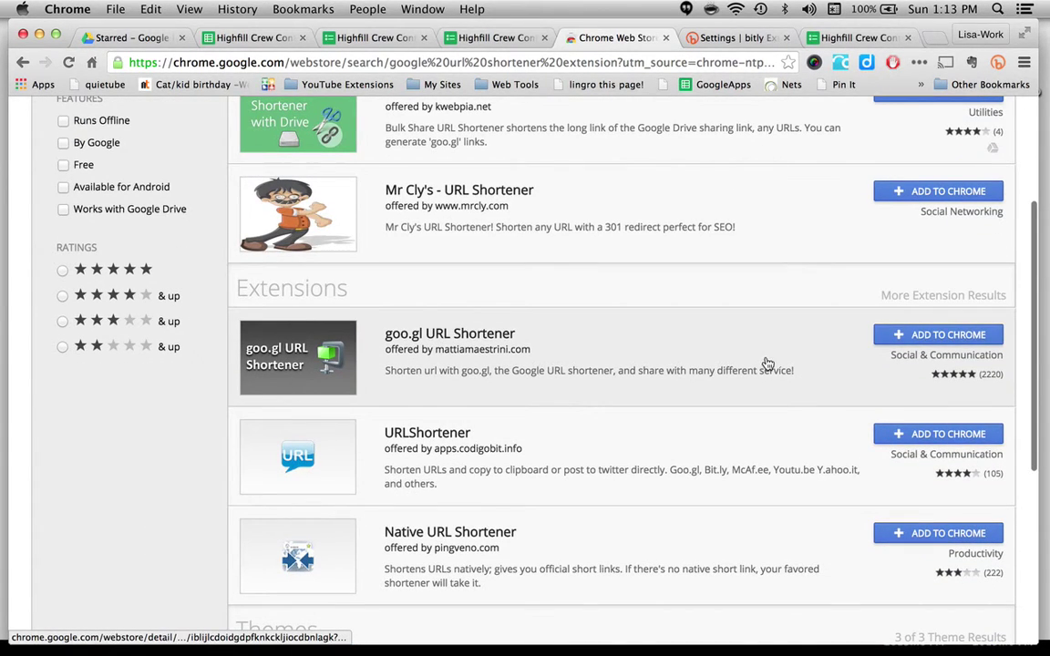
left_click(907, 337)
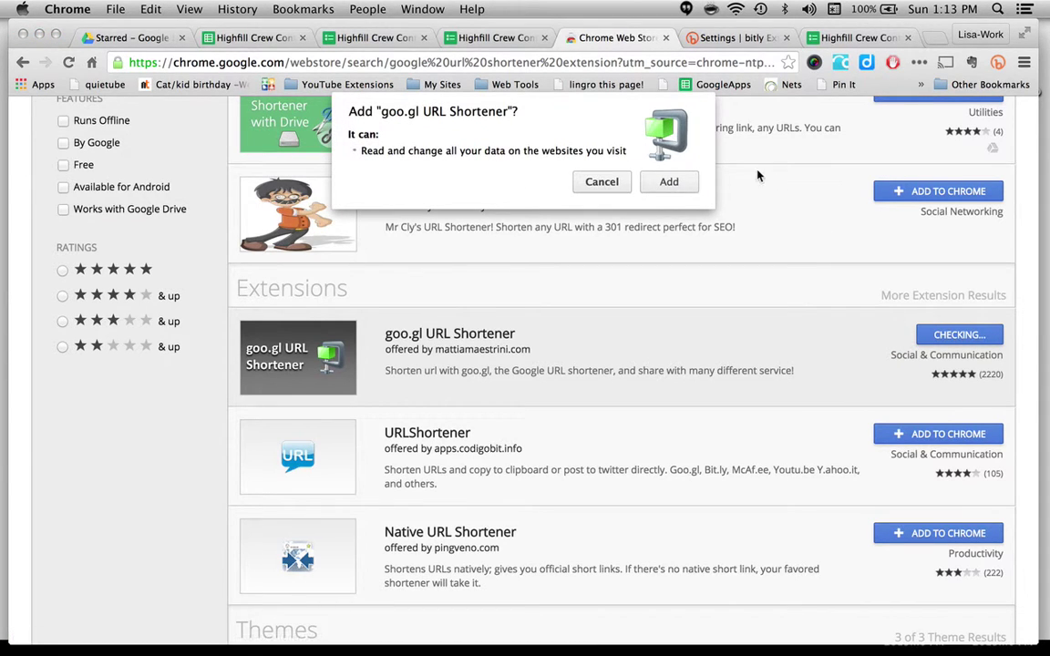
left_click(670, 182)
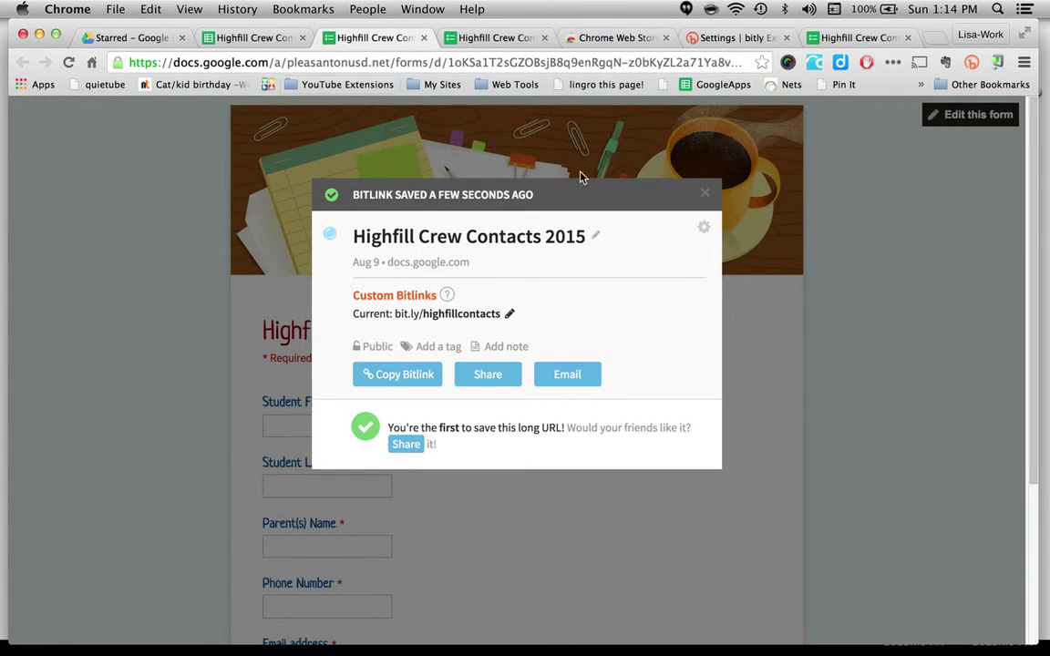
left_click(705, 194)
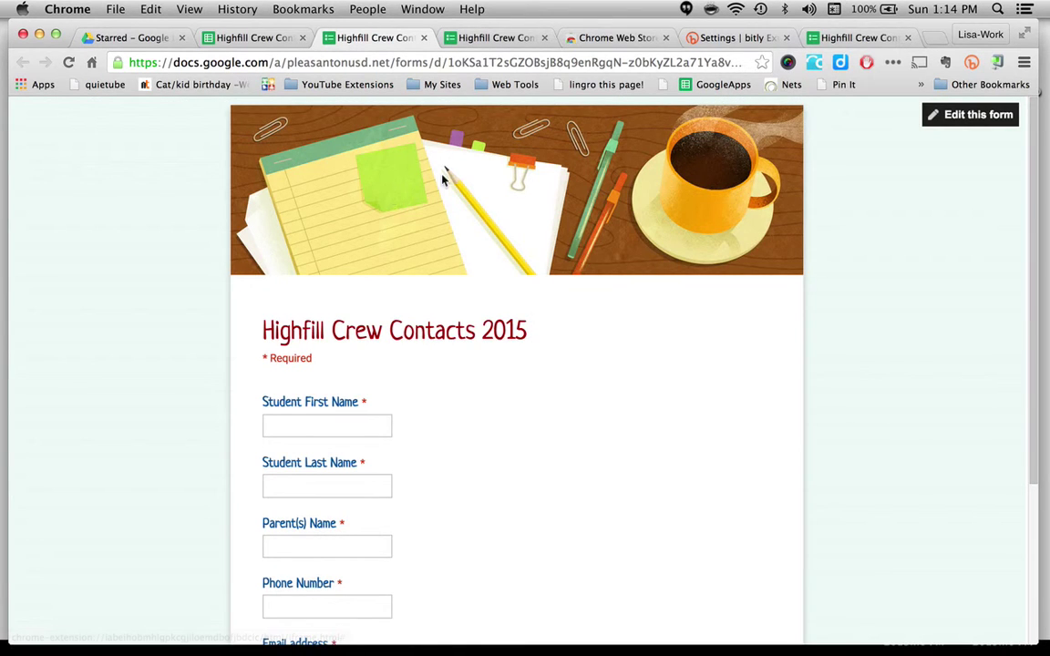
left_click(998, 62)
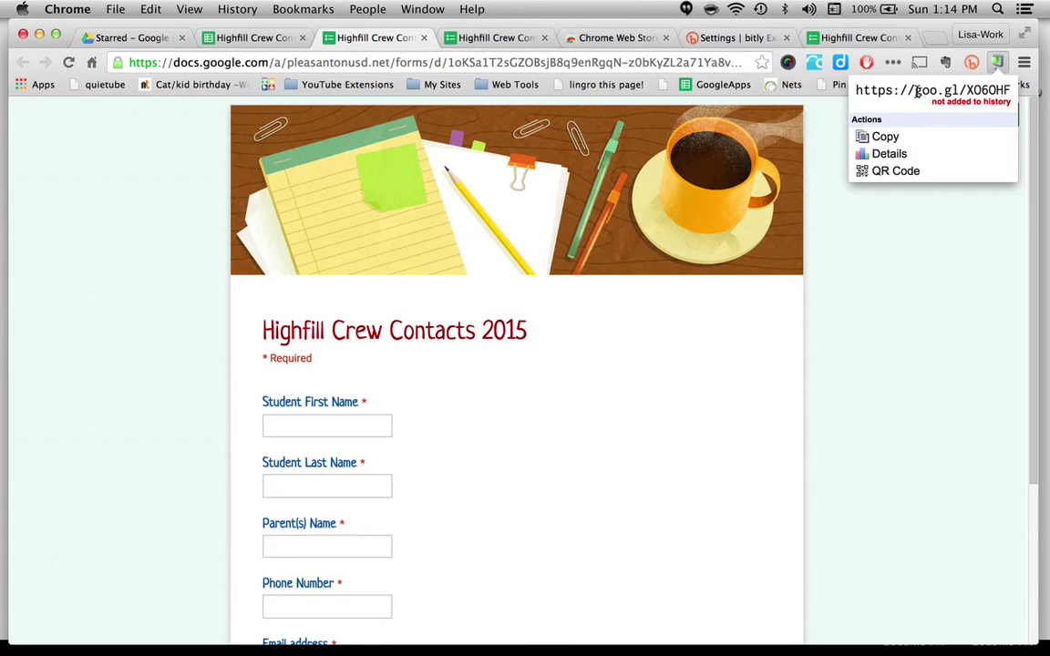
left_click(862, 136)
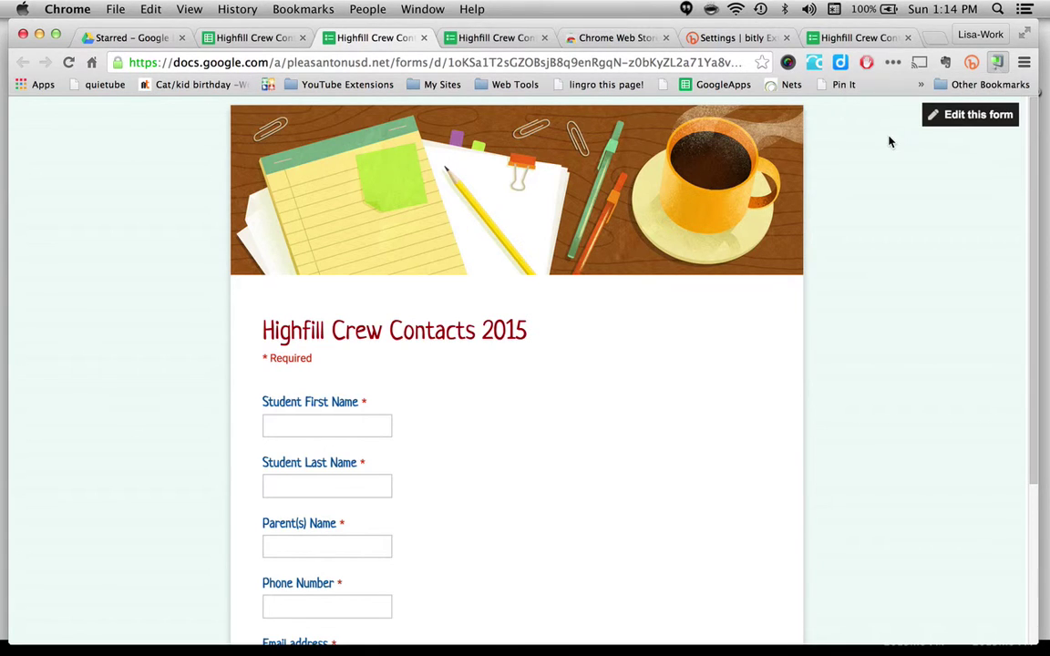
left_click(998, 62)
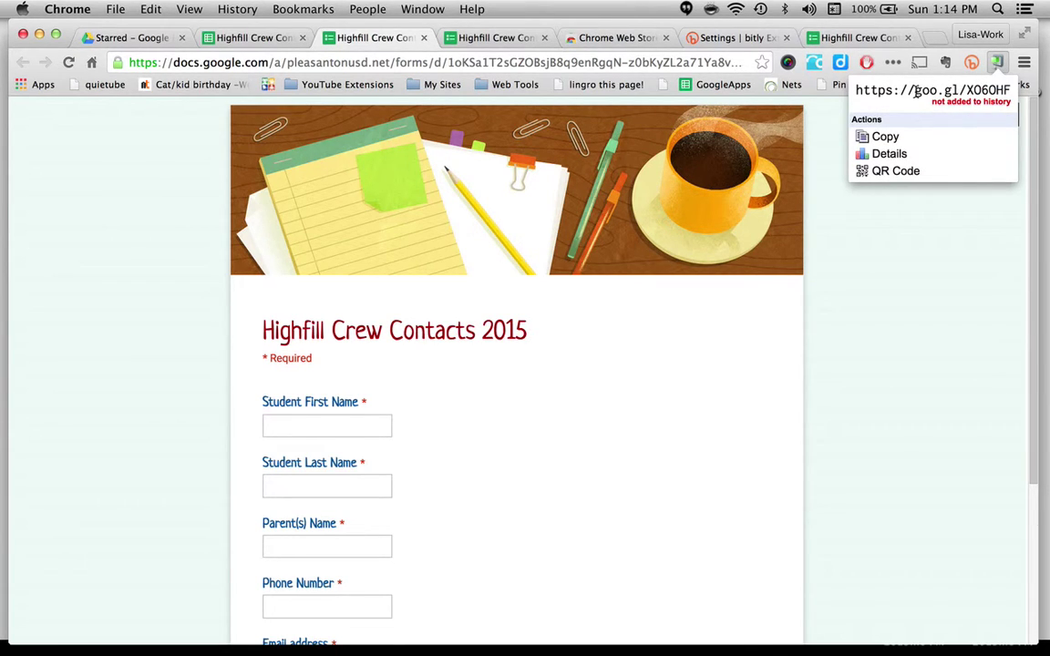
left_click(882, 173)
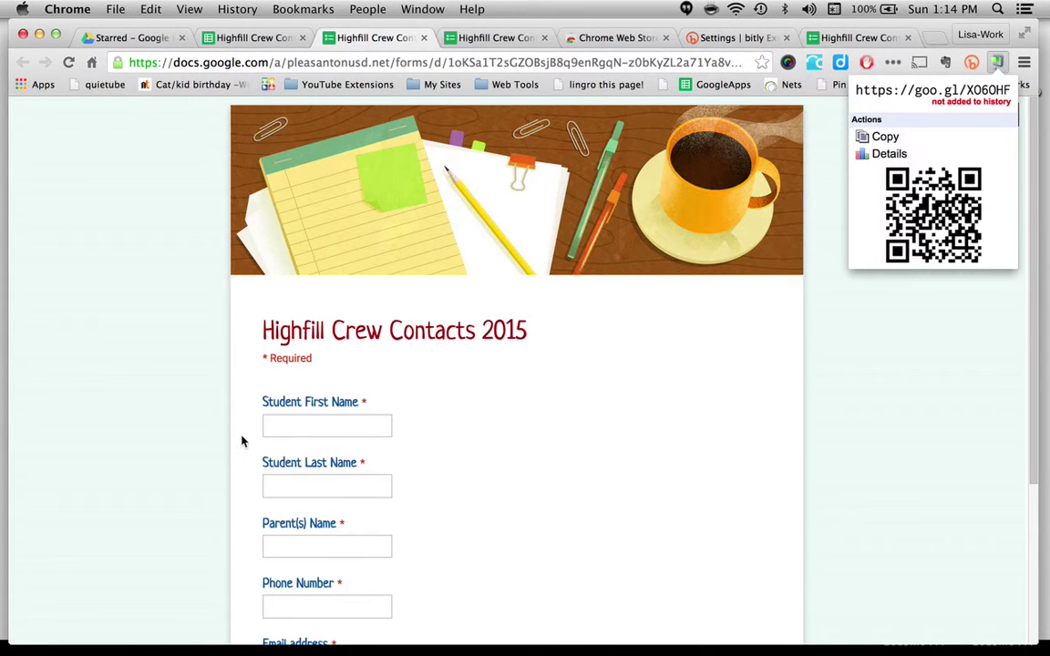
scroll(107, 436, "down", 3)
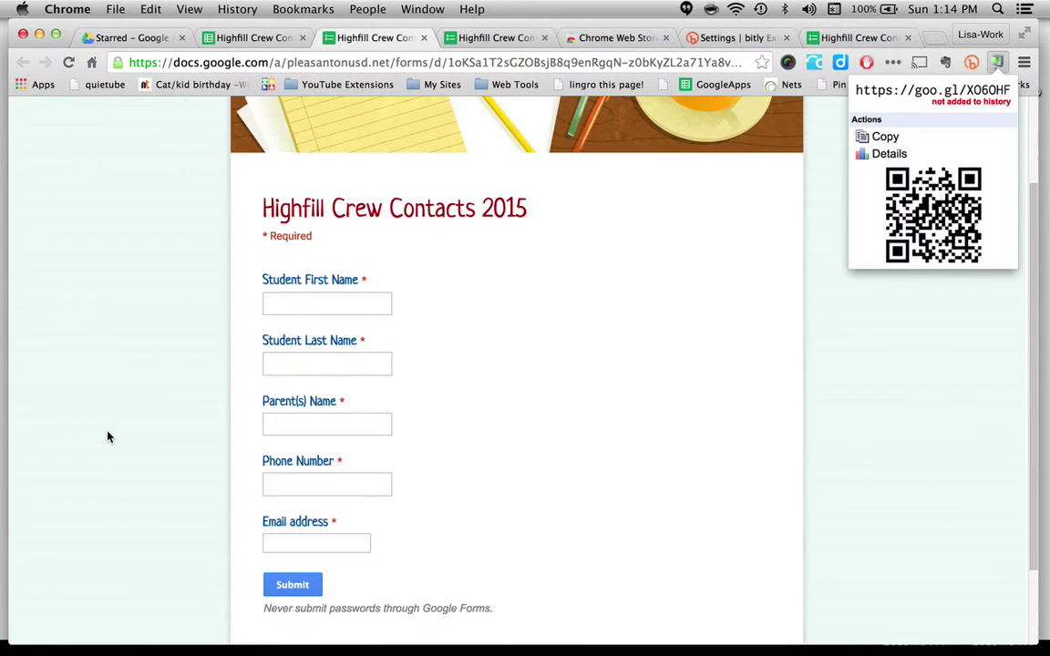